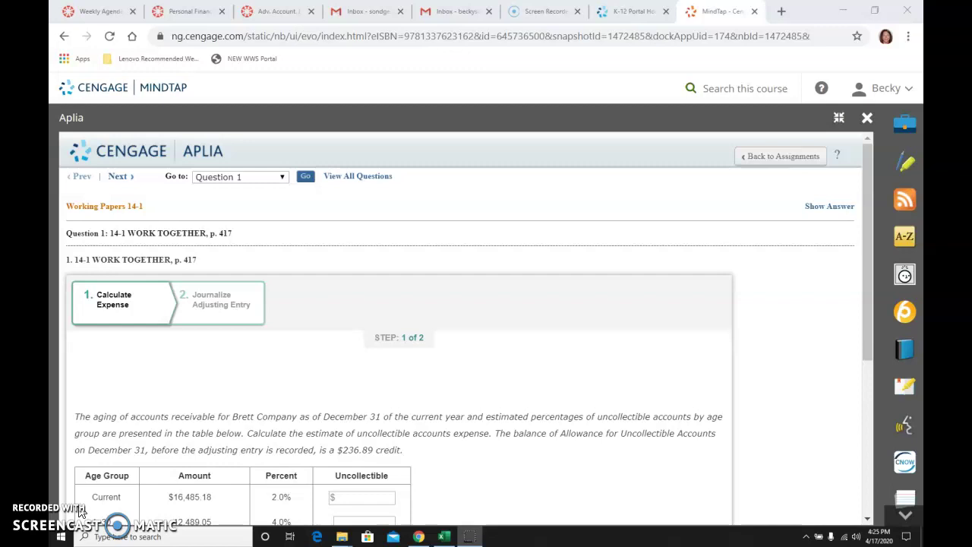
# Enter 236.89 in the Current Balance of Allowance for Uncollectible Accounts box
pyautogui.scroll(-1, 560, 413)
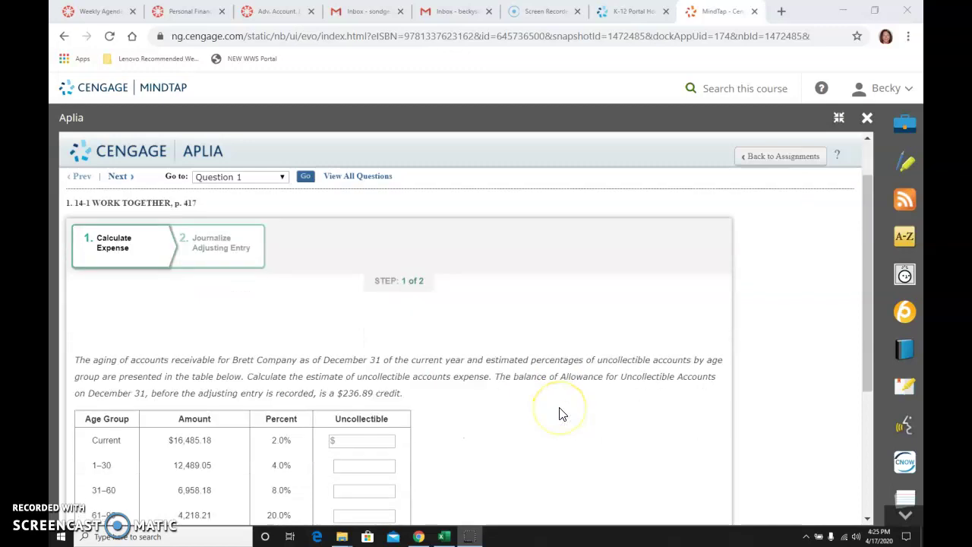
pyautogui.scroll(-1, 559, 413)
pyautogui.scroll(2, 560, 412)
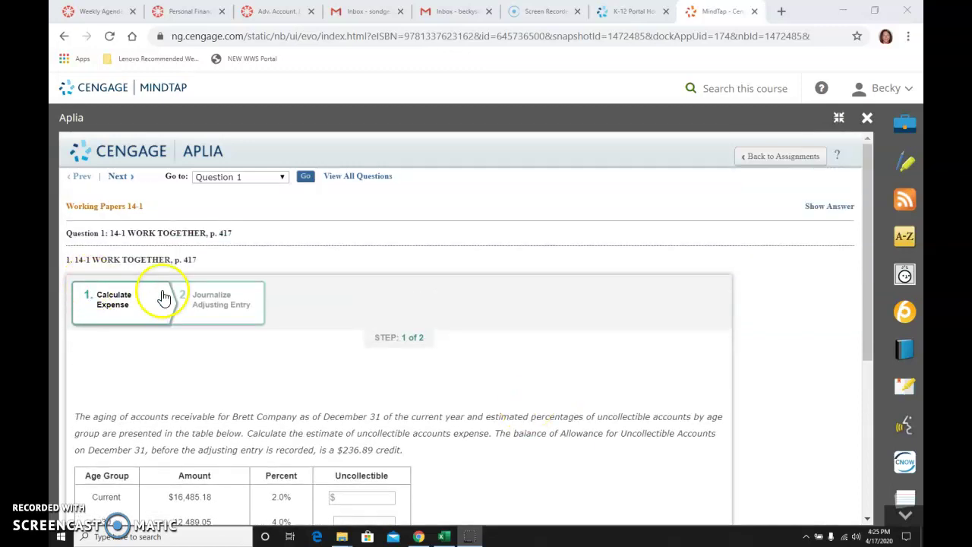
pyautogui.scroll(-1, 521, 328)
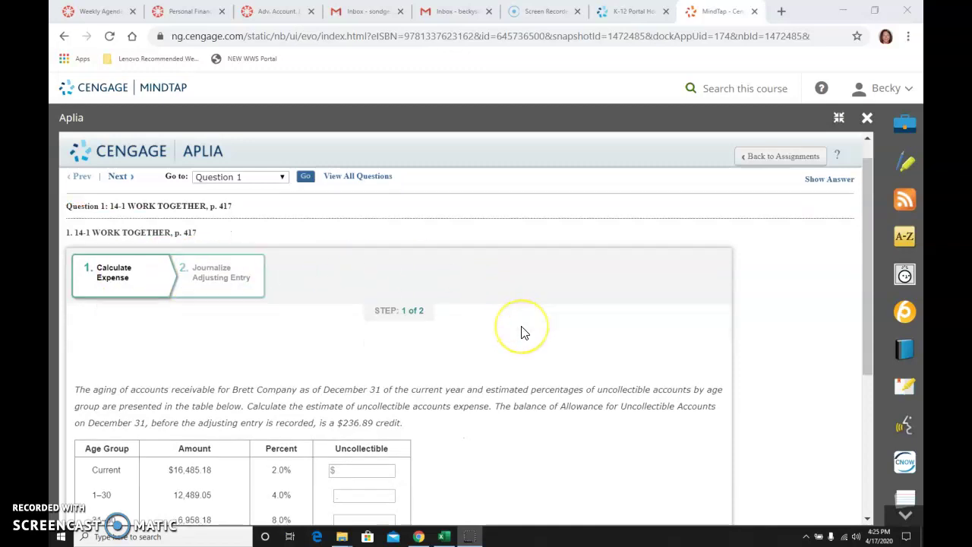
pyautogui.scroll(-1, 521, 332)
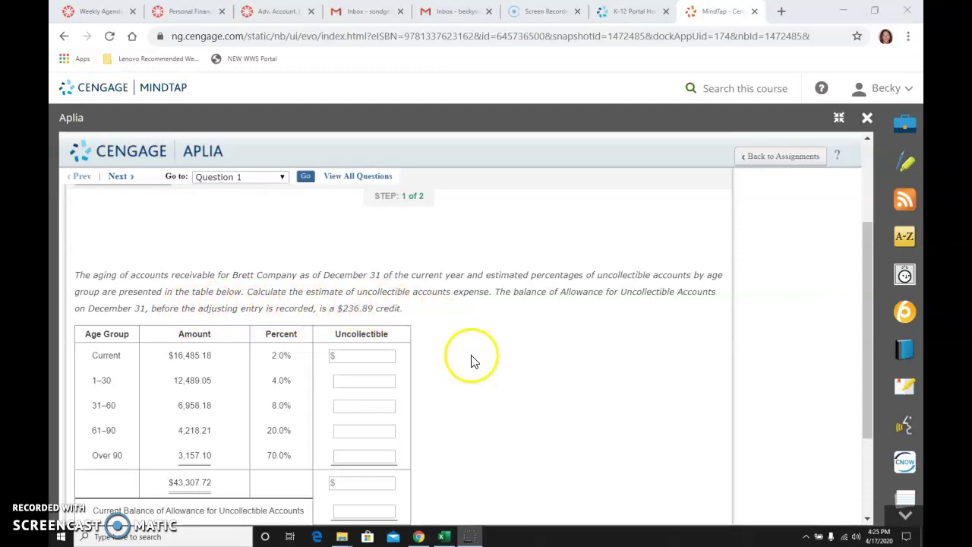
pyautogui.scroll(-2, 473, 362)
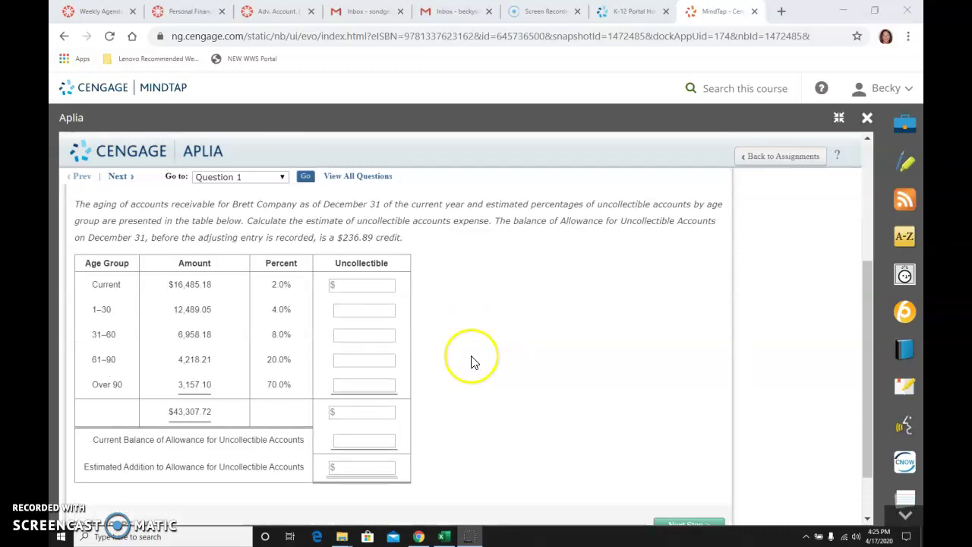
pyautogui.click(368, 441)
pyautogui.write('2')
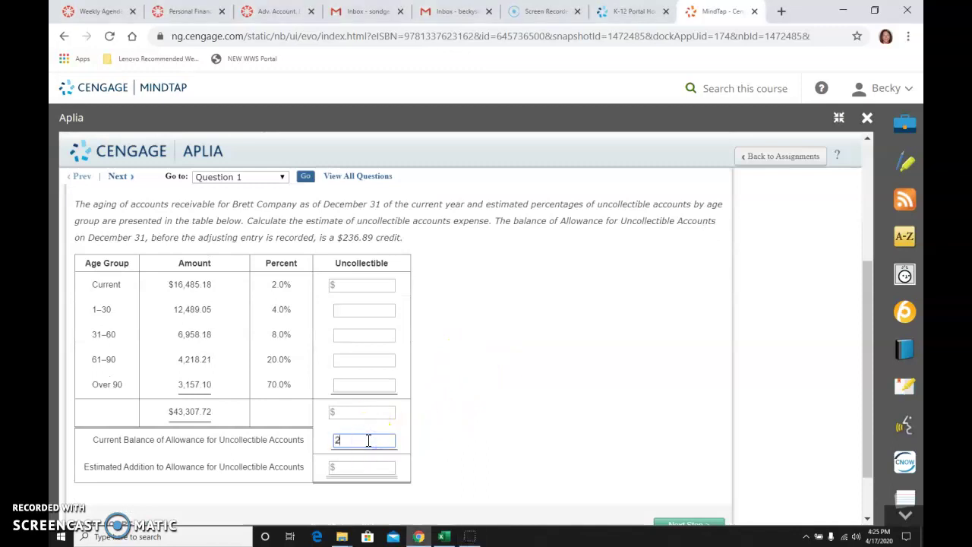
pyautogui.write('36.89')
pyautogui.click(380, 283)
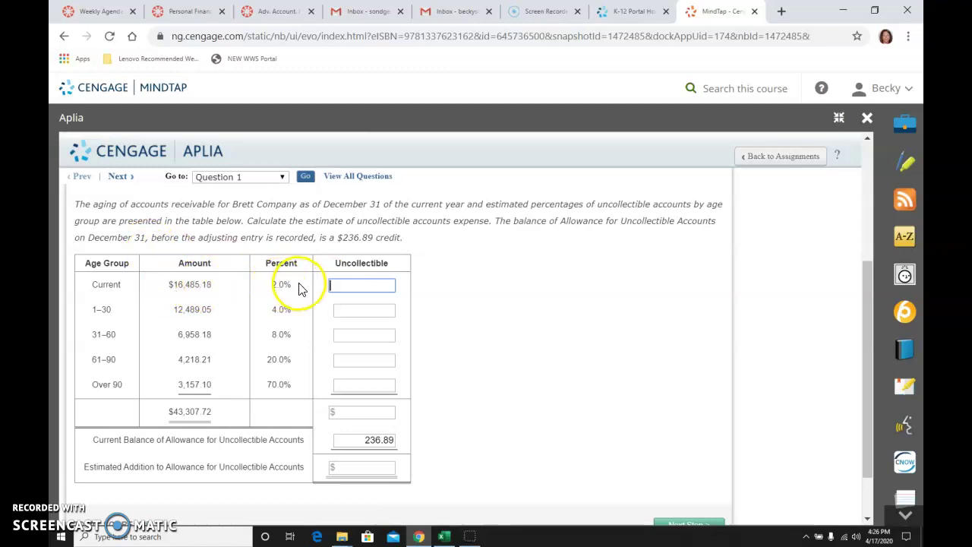
# Fill the Uncollectible column: Current 329.70, 1–30 499.56, 31–60 556.65, 61–90 843.64, Over 90 2,209.97
pyautogui.click(354, 284)
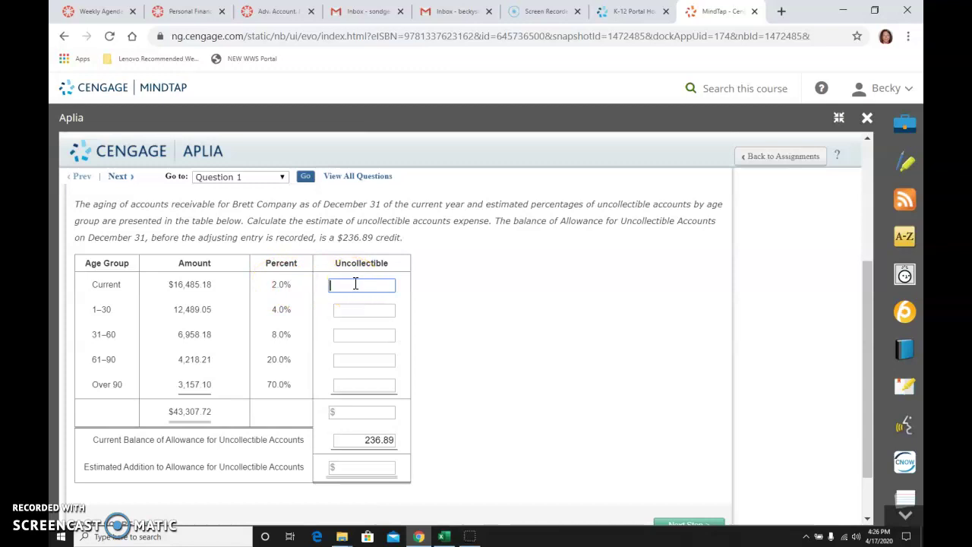
pyautogui.write('329.70')
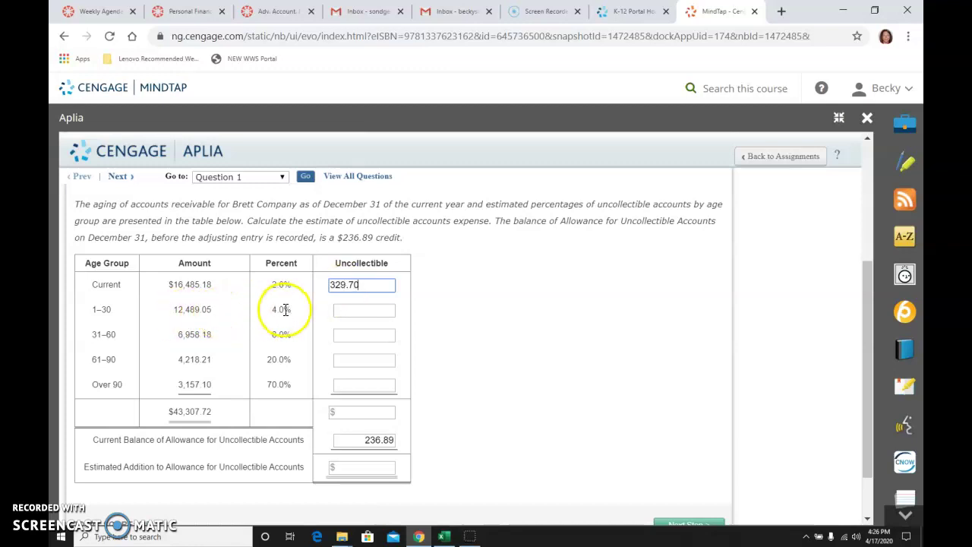
pyautogui.click(361, 309)
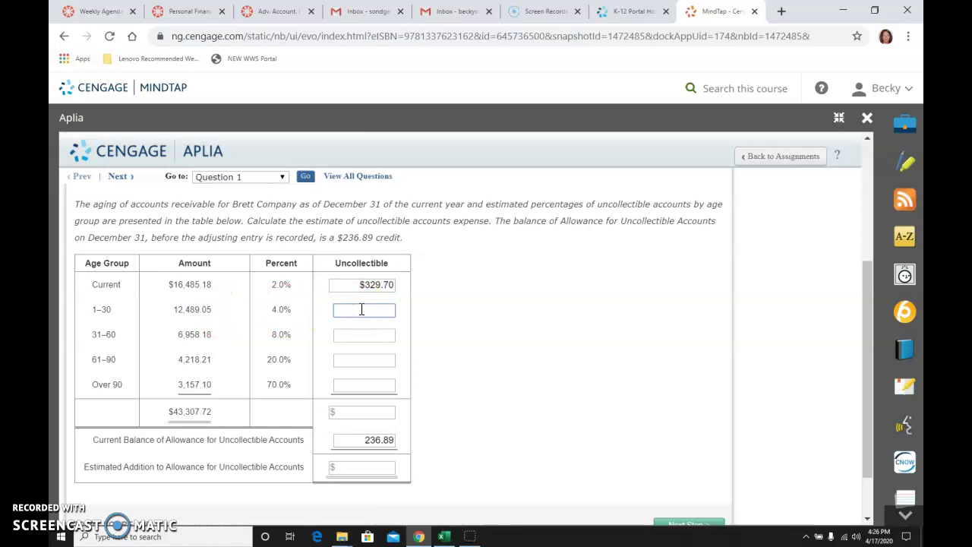
pyautogui.write('499.56')
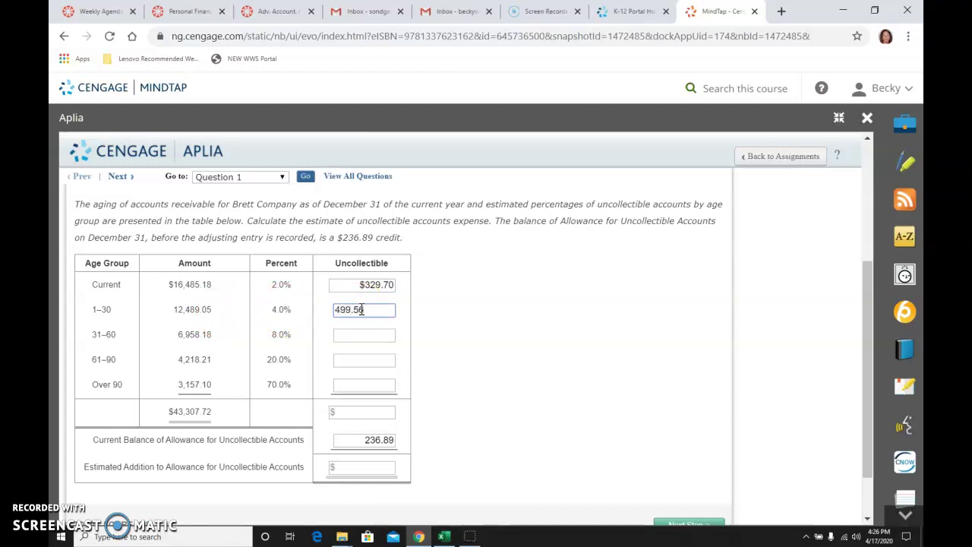
pyautogui.press('Tab')
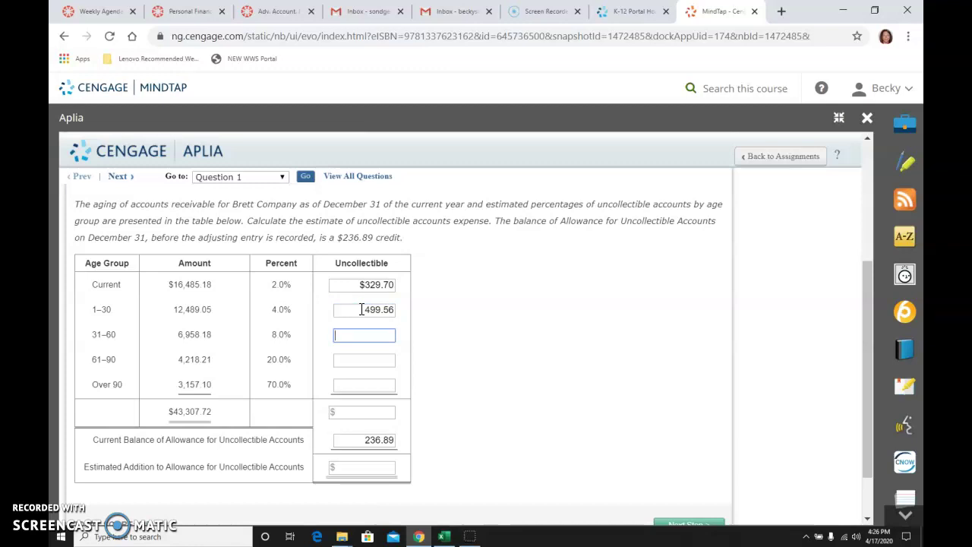
pyautogui.write('556.65')
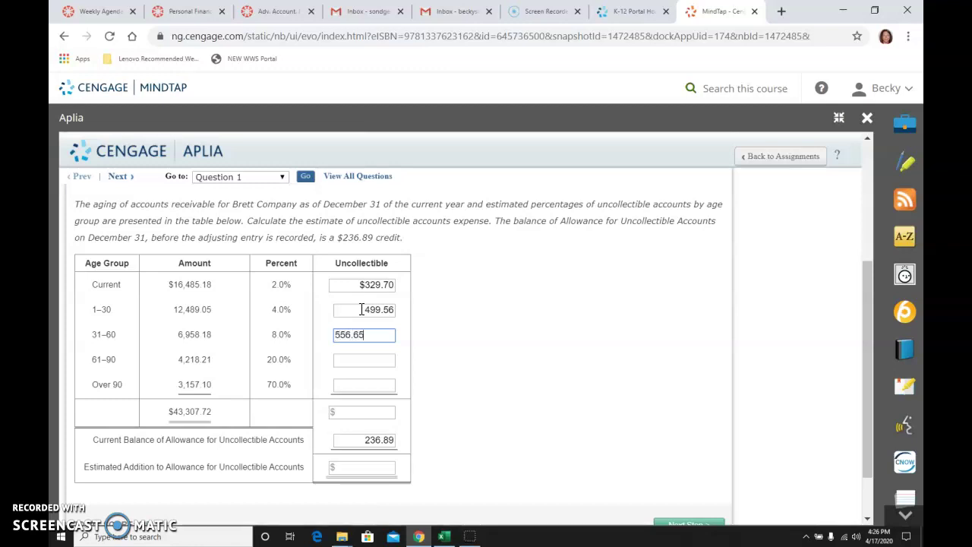
pyautogui.press('Tab')
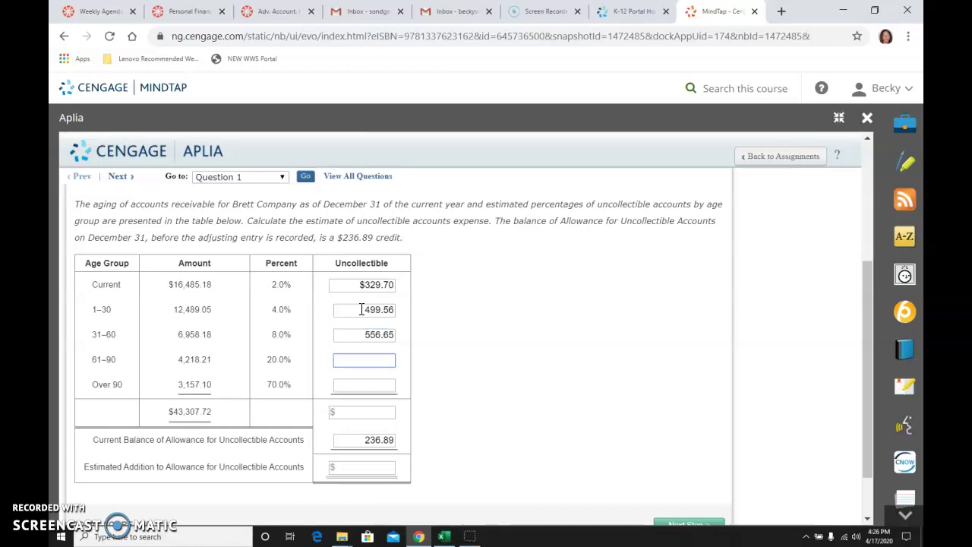
pyautogui.write('843.64')
pyautogui.press('Tab')
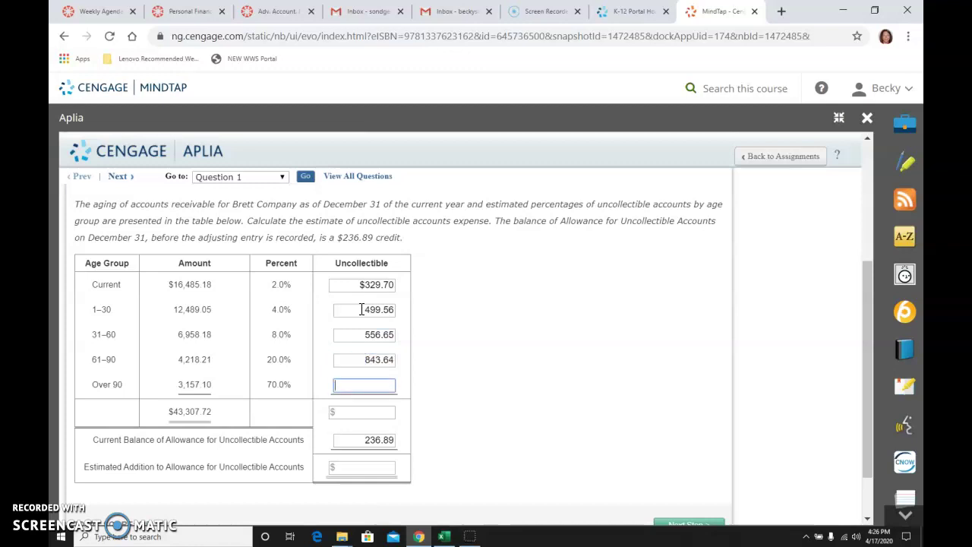
pyautogui.write('2,209.97')
pyautogui.press('Tab')
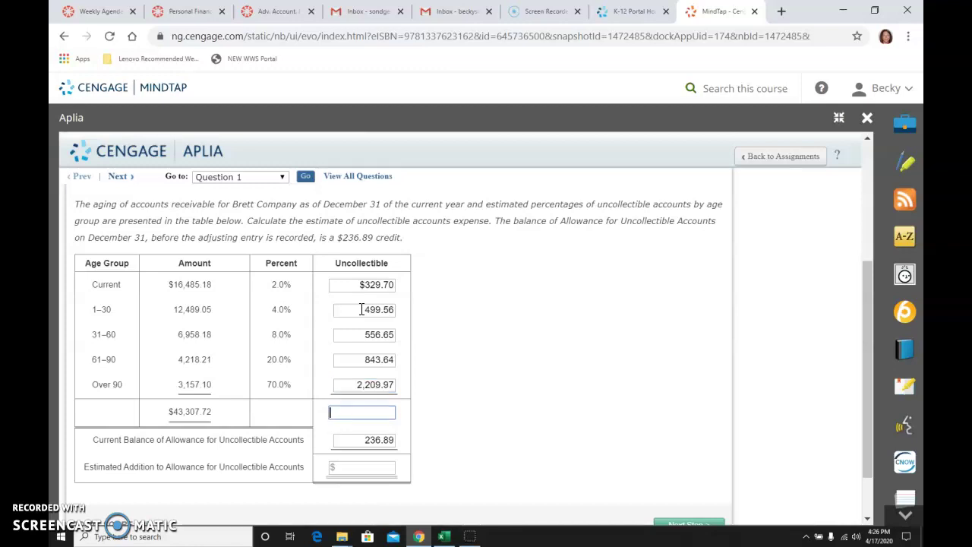
# Enter 4,439.52 as the total estimated uncollectible amount
pyautogui.click(360, 411)
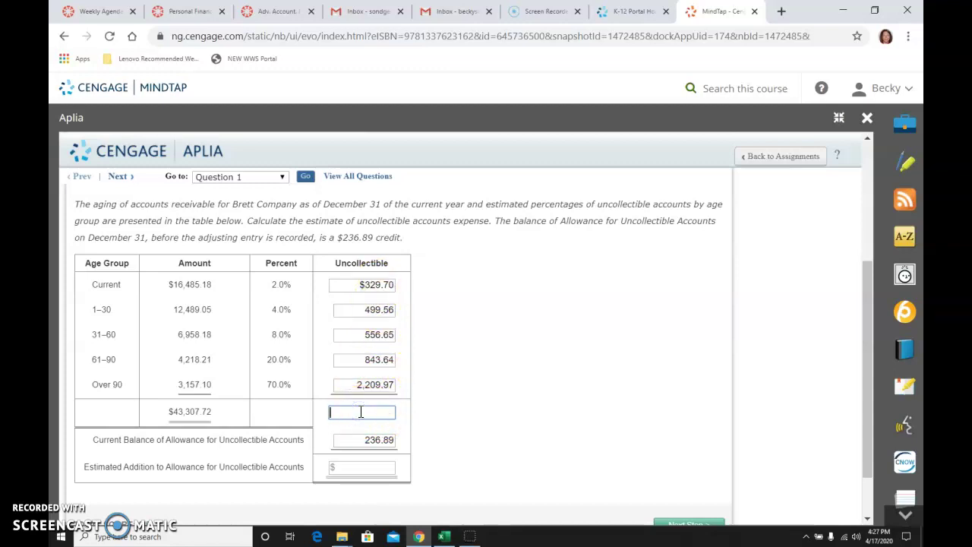
pyautogui.write('4439.52')
pyautogui.click(334, 438)
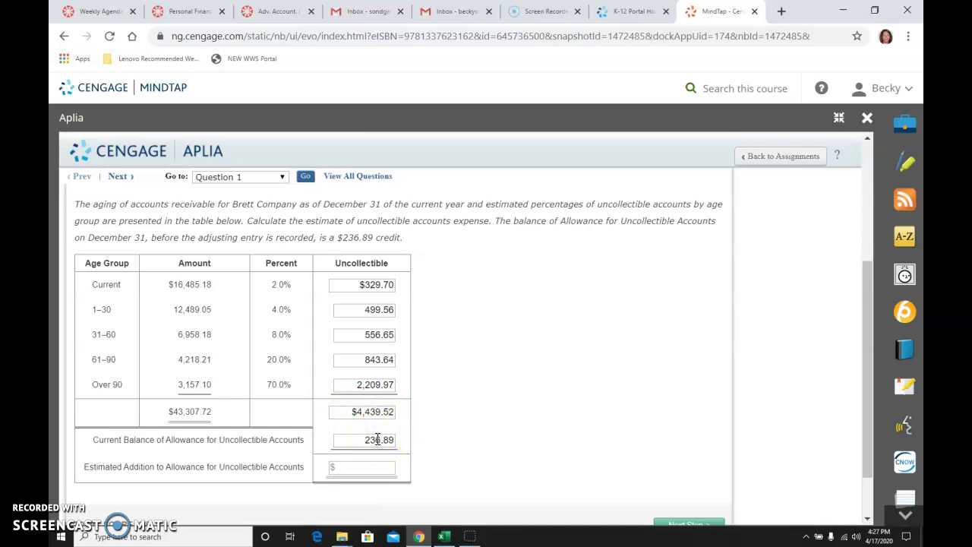
# Enter 4,202.63 as the estimated addition to the allowance (4,439.52 − 236.89)
pyautogui.click(362, 467)
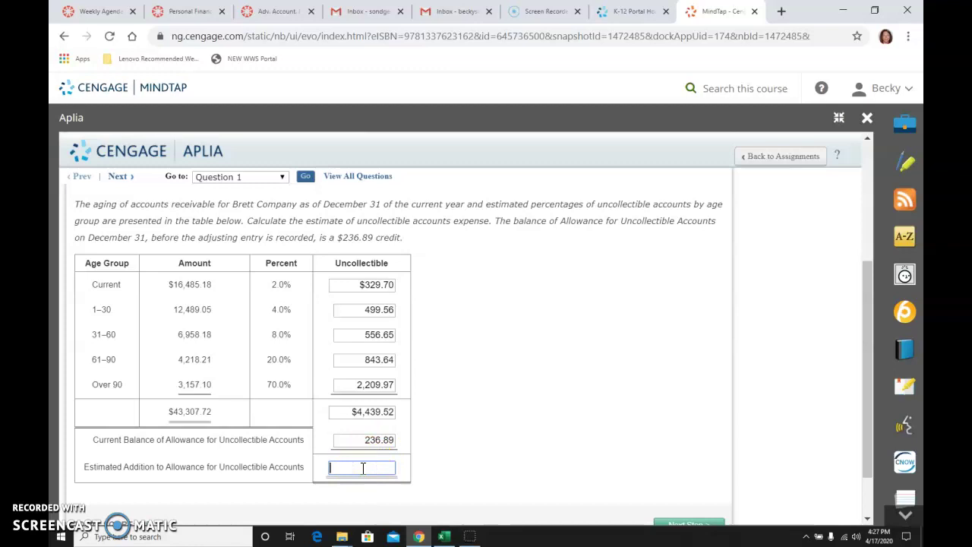
pyautogui.write('4,20')
pyautogui.write('2.63')
pyautogui.click(477, 449)
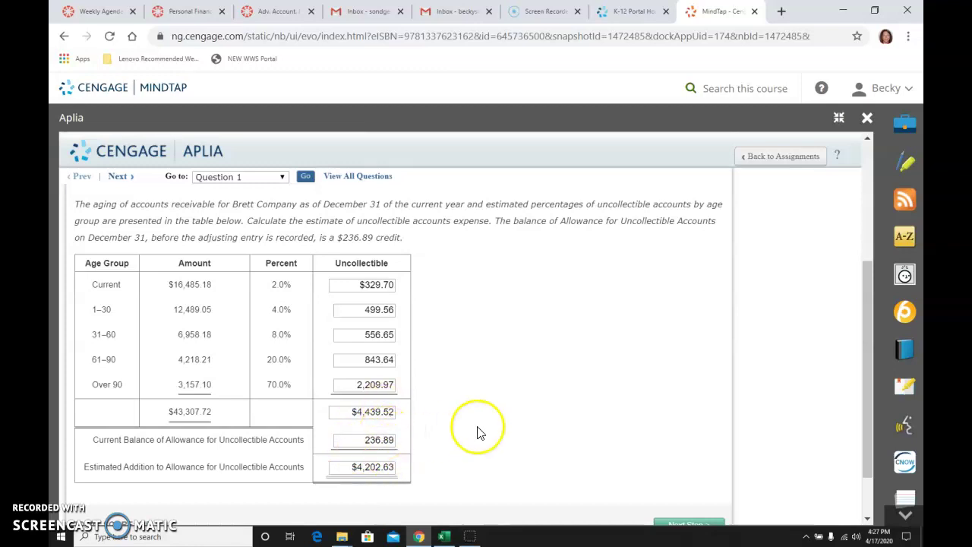
# Advance to step 2, Journalize Adjusting Entry, and scroll to the blank page 13 general journal
pyautogui.scroll(-2, 494, 451)
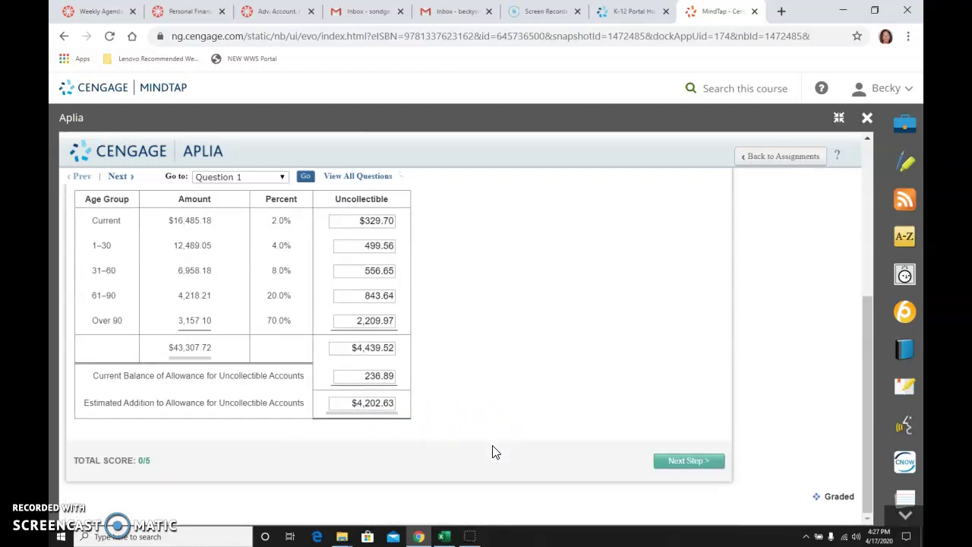
pyautogui.click(689, 460)
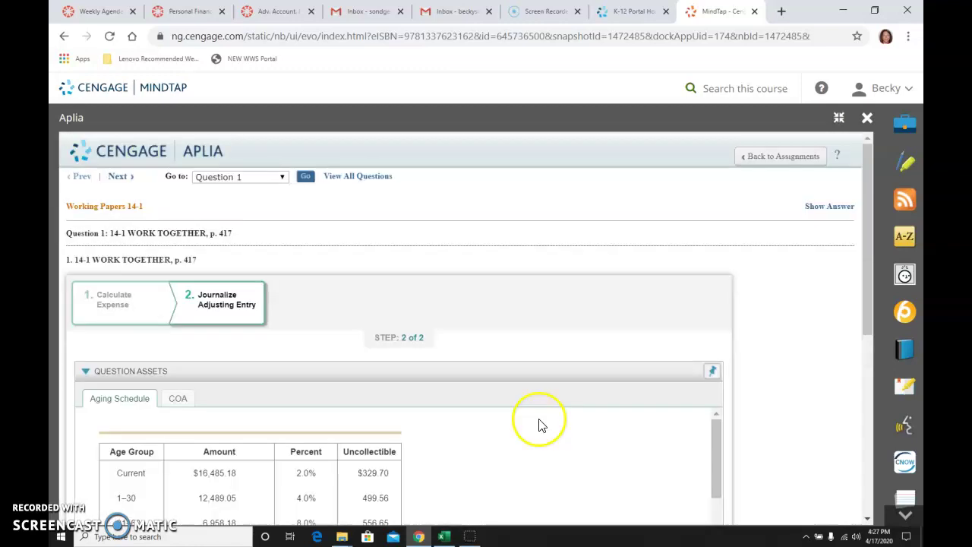
pyautogui.scroll(-2, 540, 423)
pyautogui.scroll(2, 540, 423)
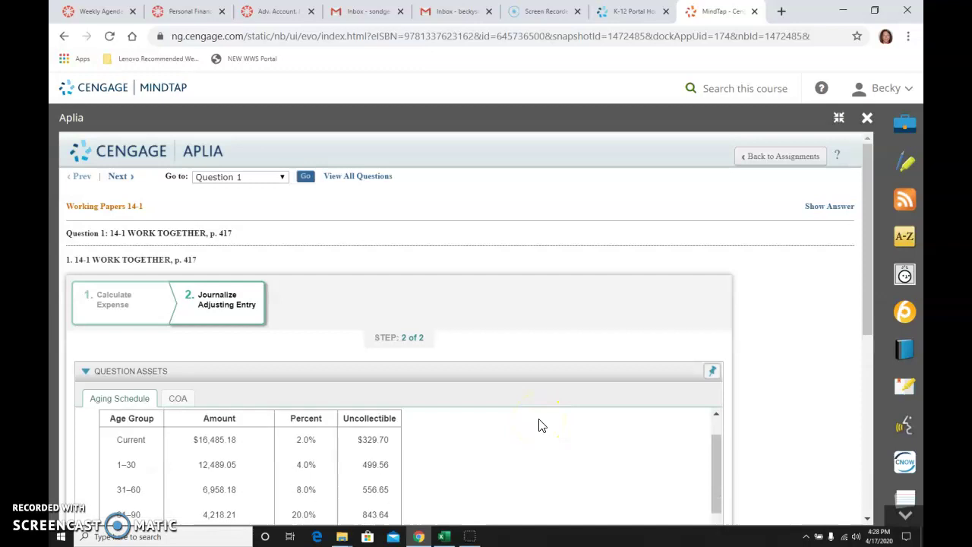
pyautogui.scroll(-2, 850, 390)
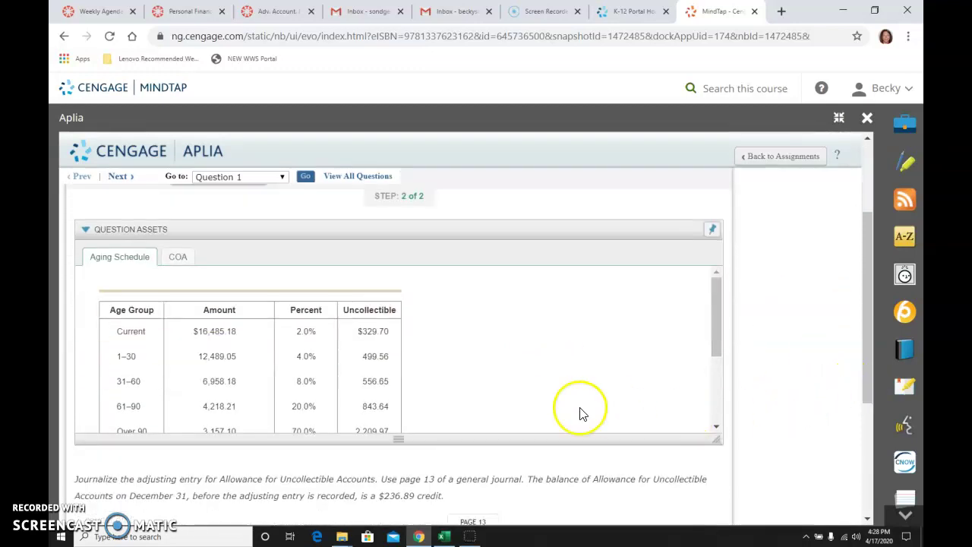
pyautogui.scroll(-1, 542, 401)
pyautogui.scroll(-1, 543, 401)
pyautogui.scroll(-2, 543, 401)
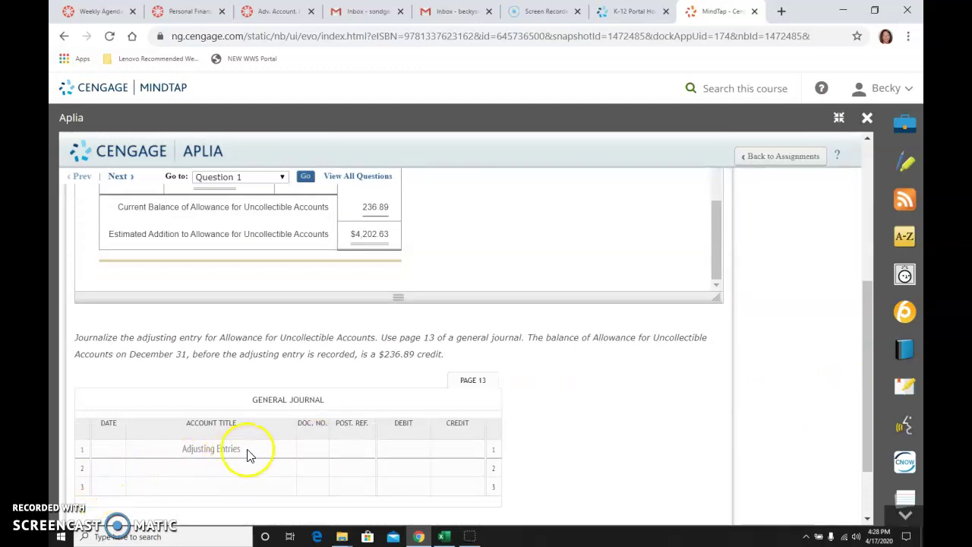
# On journal line 2, enter Dec. 31 with Uncollectible Accounts Expense and a 4202.63 debit
pyautogui.click(102, 468)
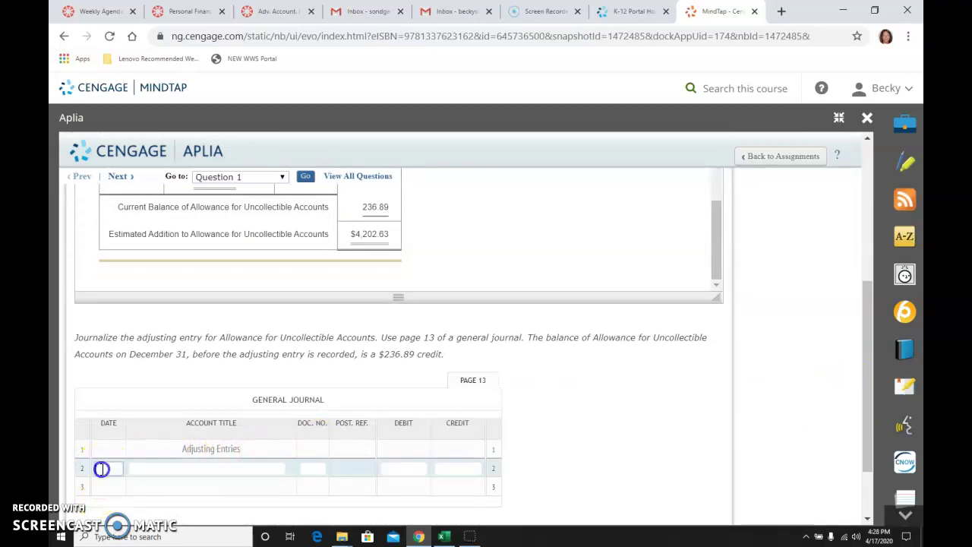
pyautogui.write('dec 31')
pyautogui.press('Tab')
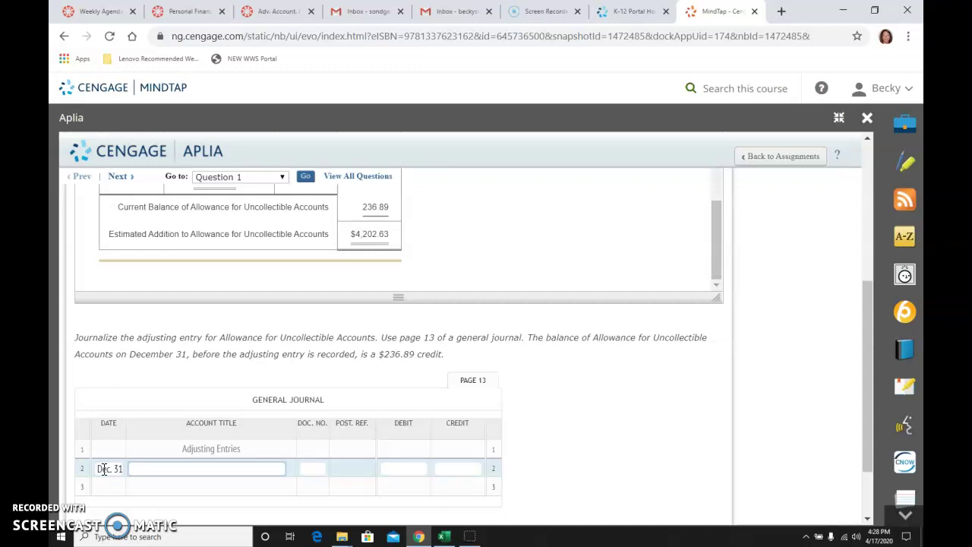
pyautogui.write('Uncollectible Ac')
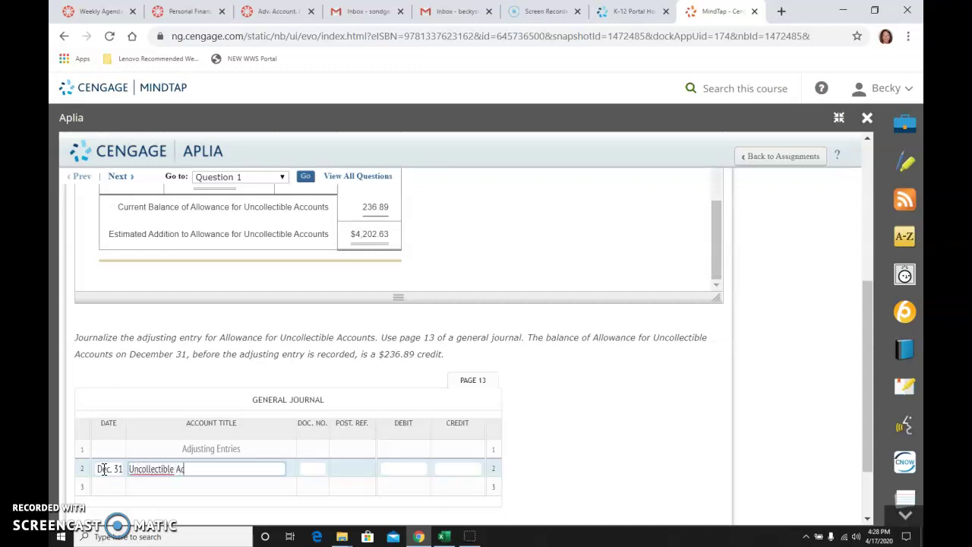
pyautogui.write('counts Expense')
pyautogui.press('Tab')
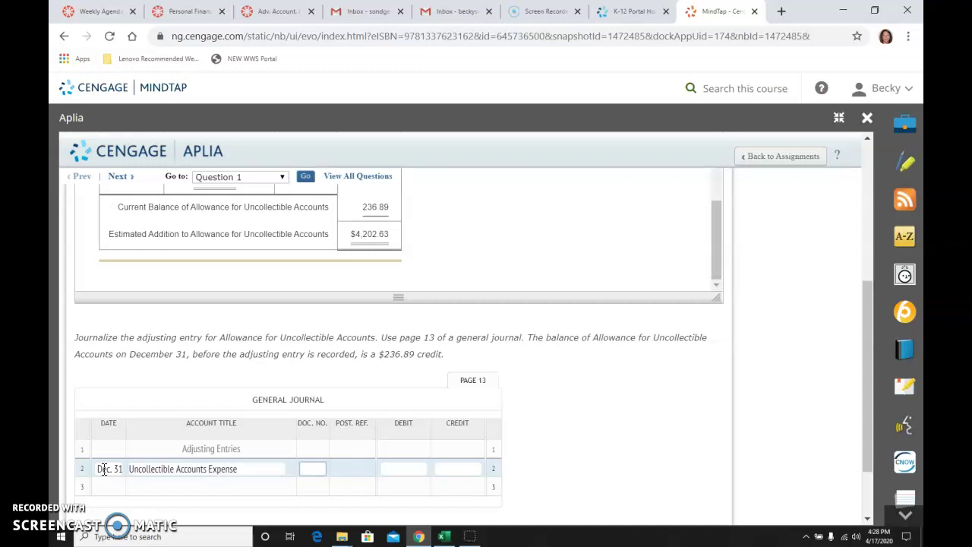
pyautogui.press('Tab')
pyautogui.write('420')
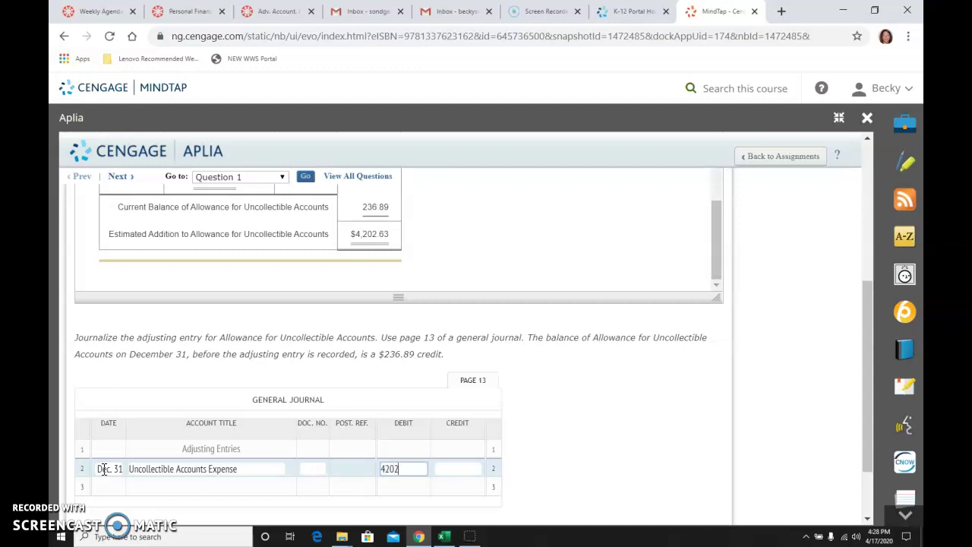
pyautogui.write('2.63')
# On journal line 3, enter Allowance for Uncollectible Accounts with a 4202.63 credit
pyautogui.click(227, 487)
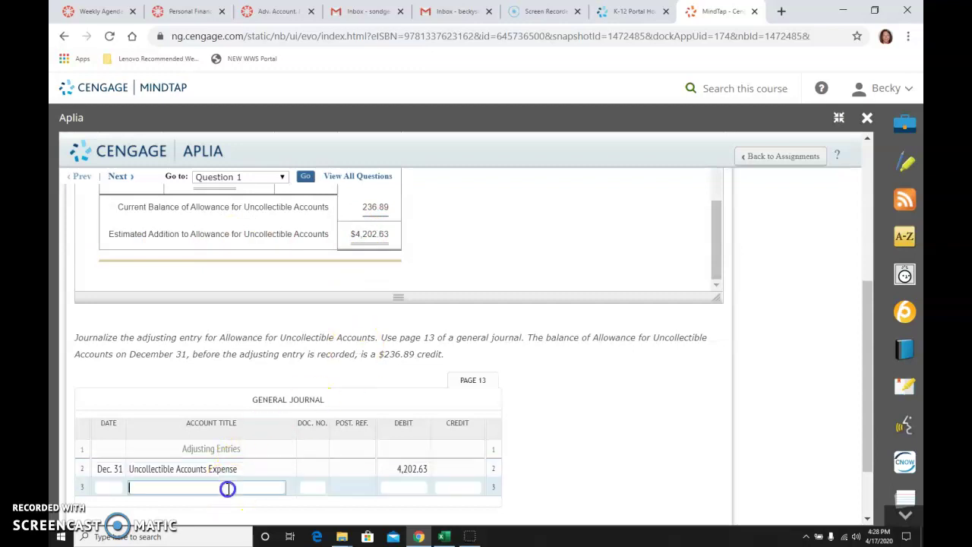
pyautogui.write('alloca')
pyautogui.press('BackSpace')
pyautogui.write('wance for Un')
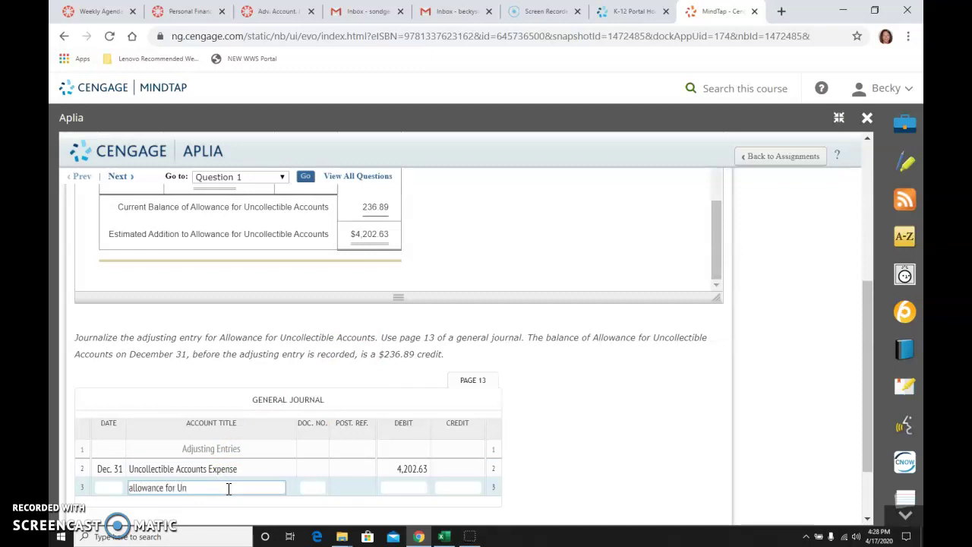
pyautogui.write('vol')
pyautogui.press('BackSpace')
pyautogui.write('collectible Accounts')
pyautogui.press('Tab')
pyautogui.press('Tab')
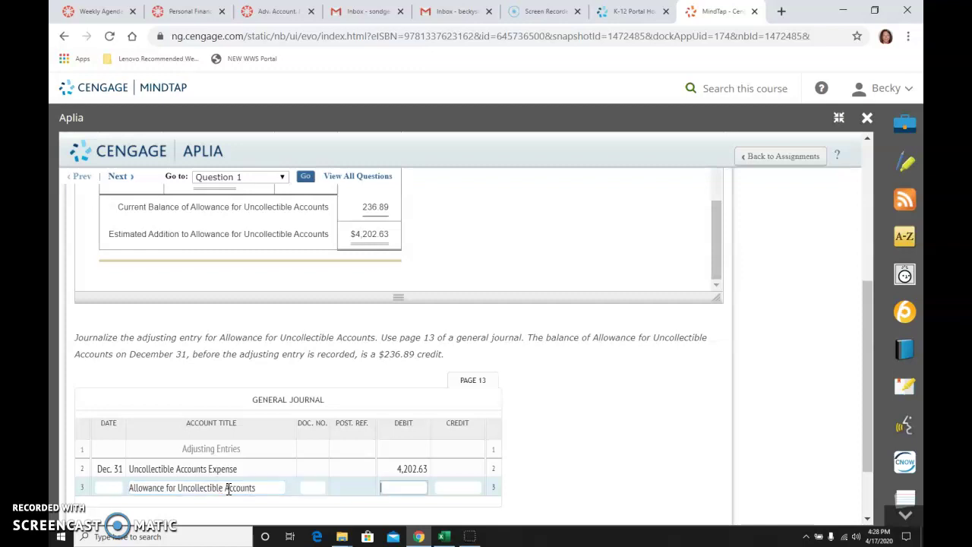
pyautogui.press('Tab')
pyautogui.write('4202')
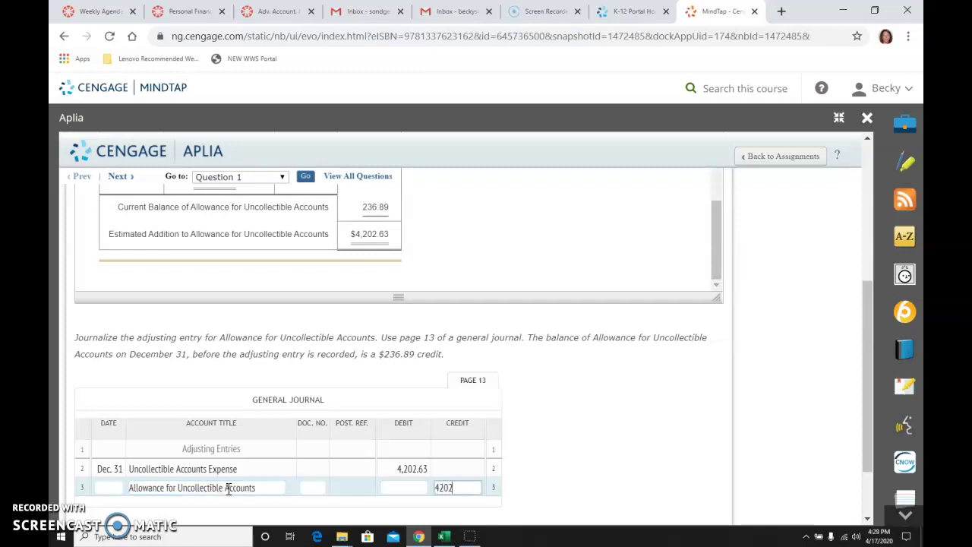
pyautogui.write('.63')
pyautogui.scroll(-2, 802, 454)
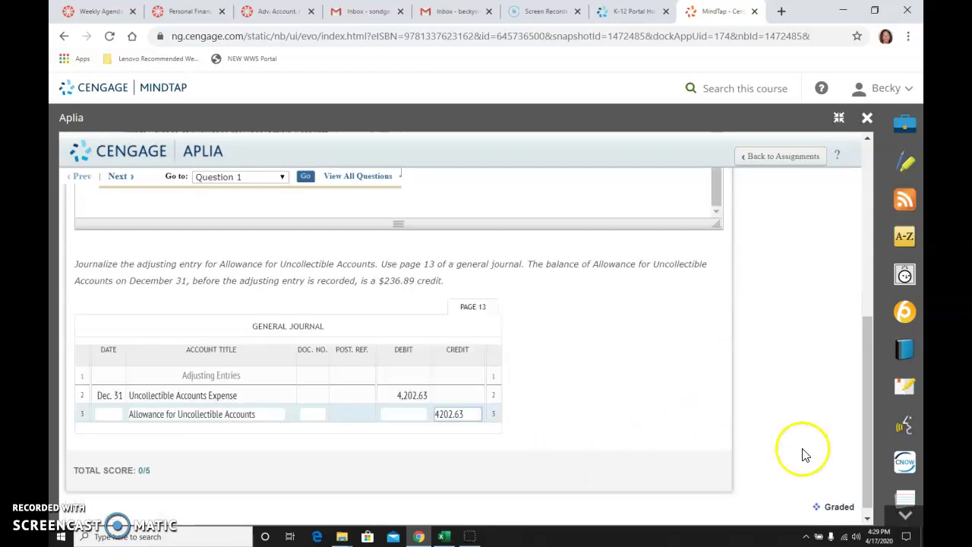